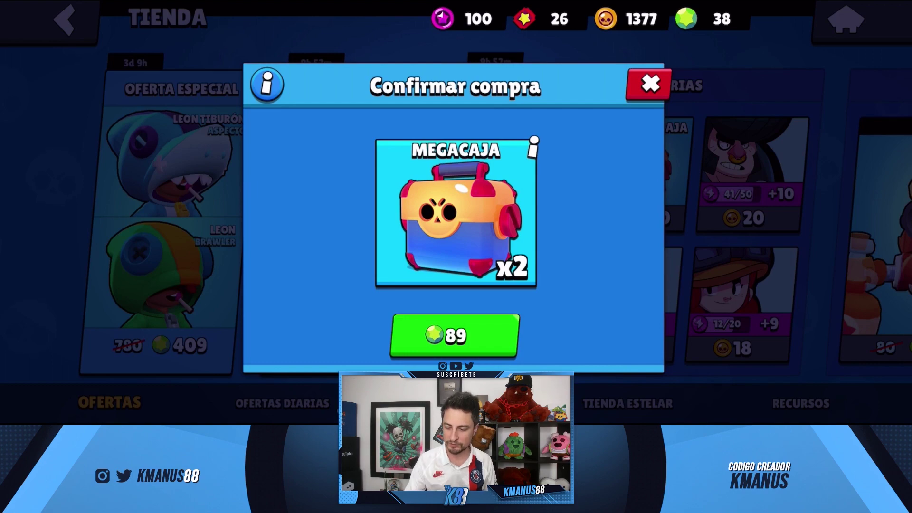
- Open the information for the Caja Grande offered in the shop's resources section
scroll(456, 214, right, 10)
scroll(456, 214, right, 10)
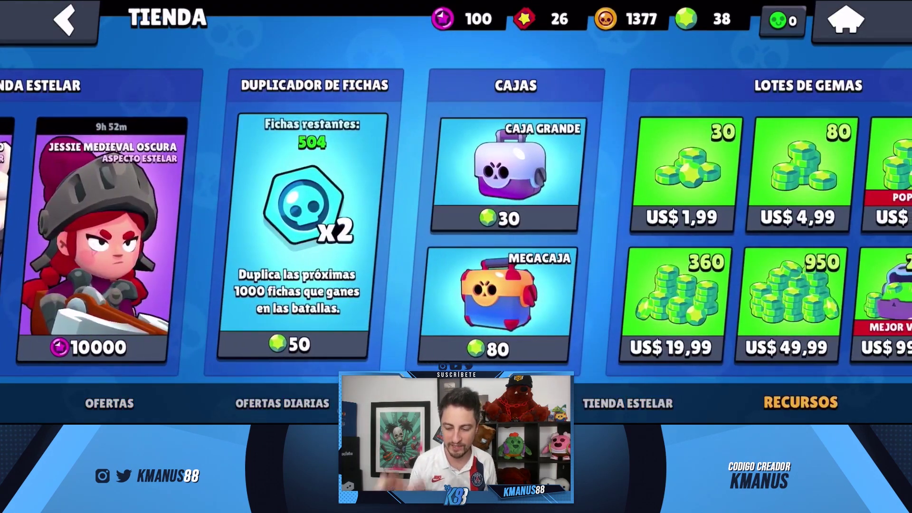
click(533, 175)
click(267, 84)
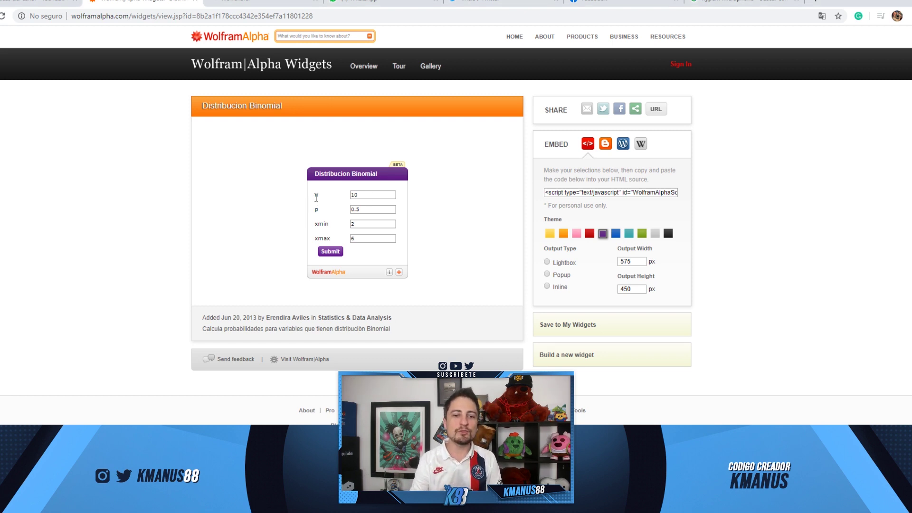
- Try 50 and 200 as the number of trials n in the binomial distribution widget
drag(380, 194, 342, 194)
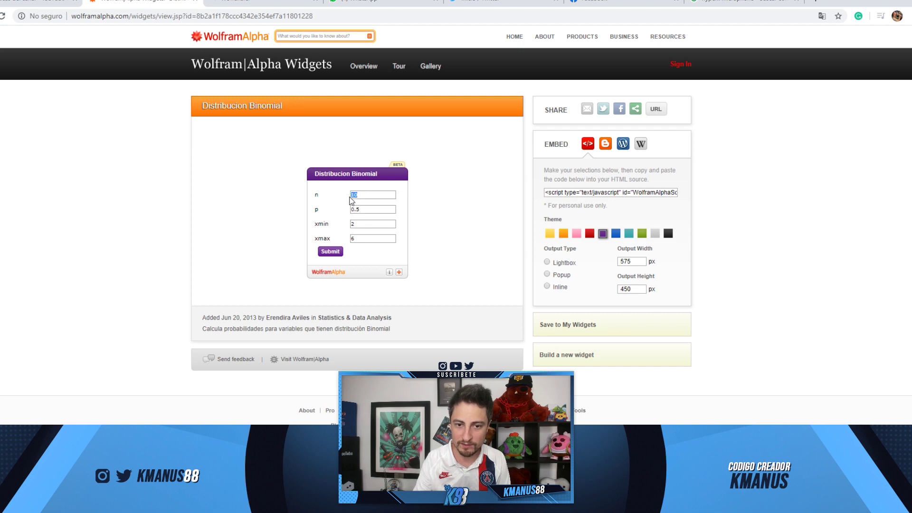
text(50)
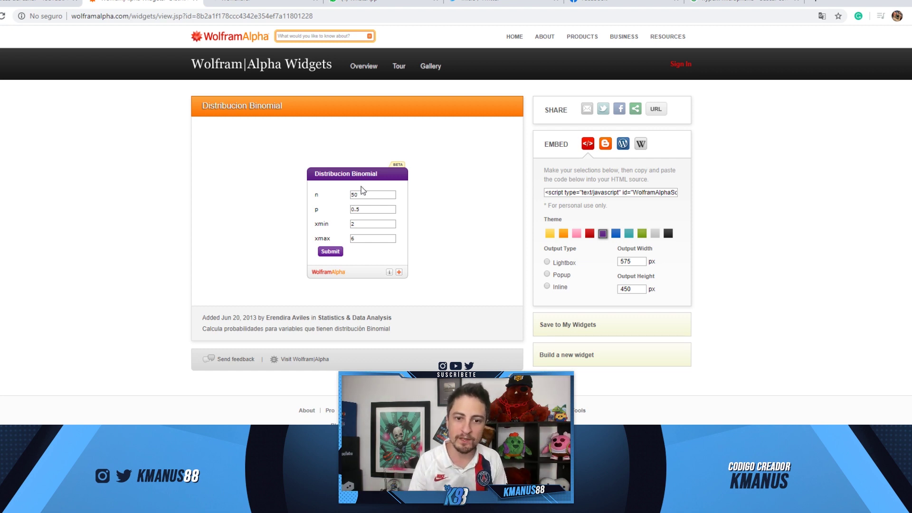
drag(364, 194, 327, 191)
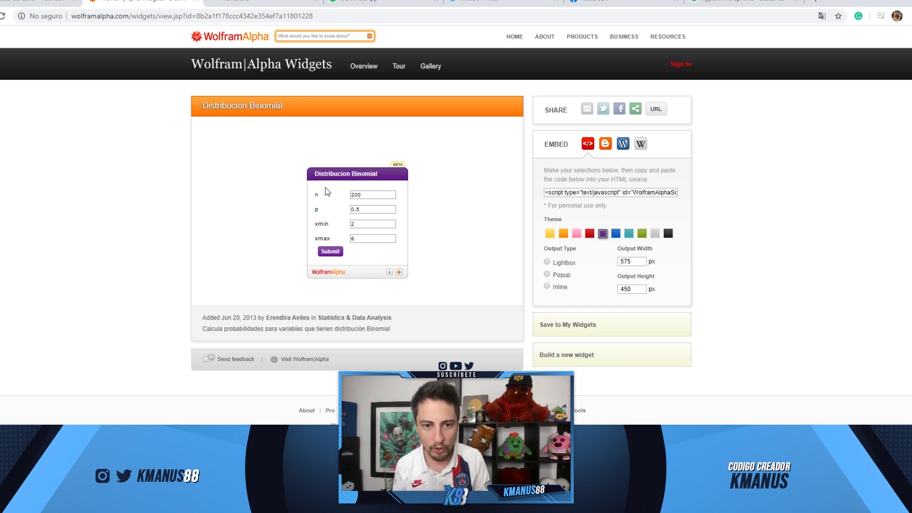
- Set n to 300 and the success probability p to 0.002573 in the binomial distribution widget
double_click(363, 195)
text(30)
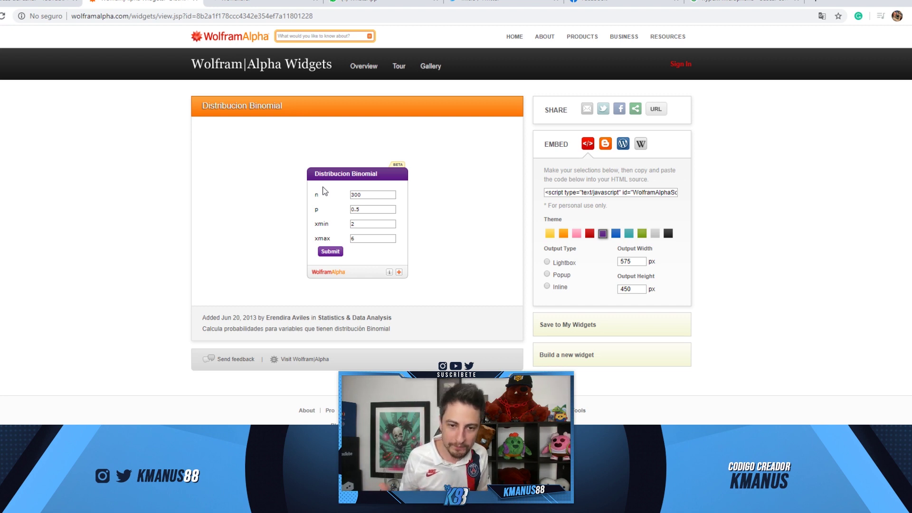
drag(363, 209, 325, 210)
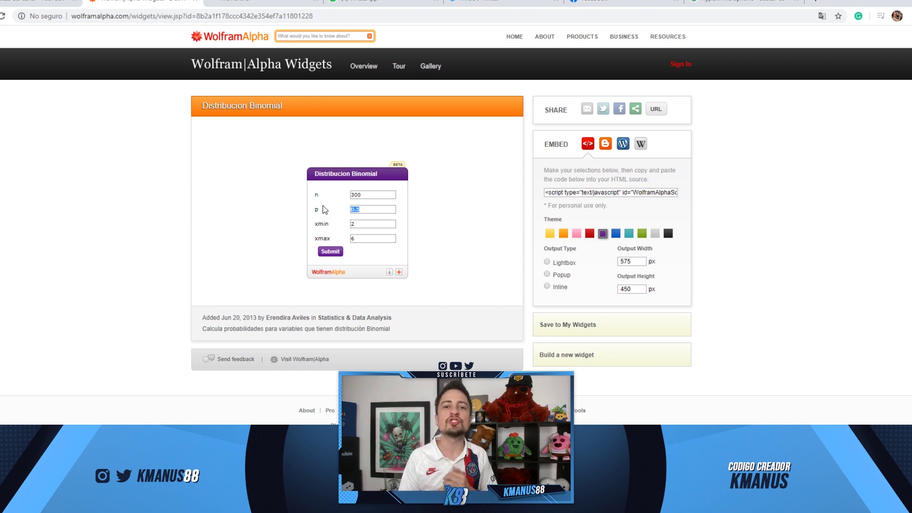
text(0.2573.)
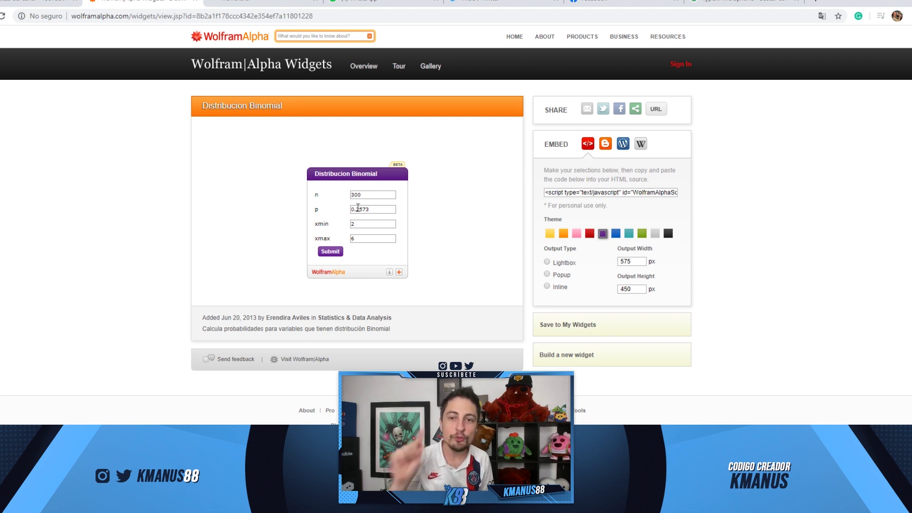
click(358, 209)
text(00)
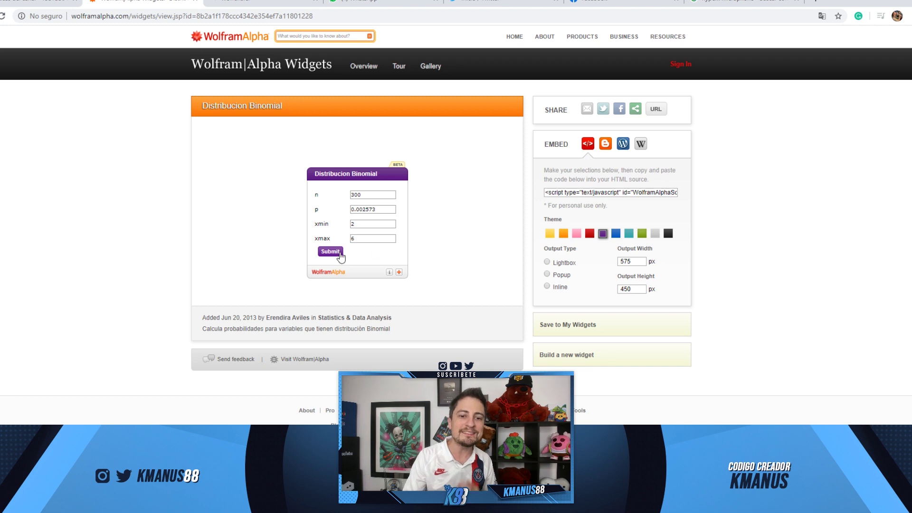
- Set both xmin and xmax to 1 and compute the binomial probabilities
key(Tab)
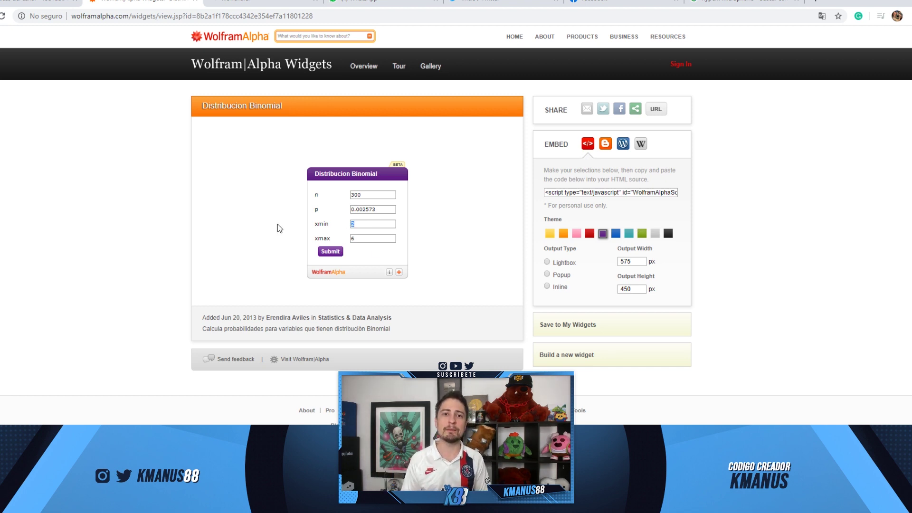
text(1)
key(Tab)
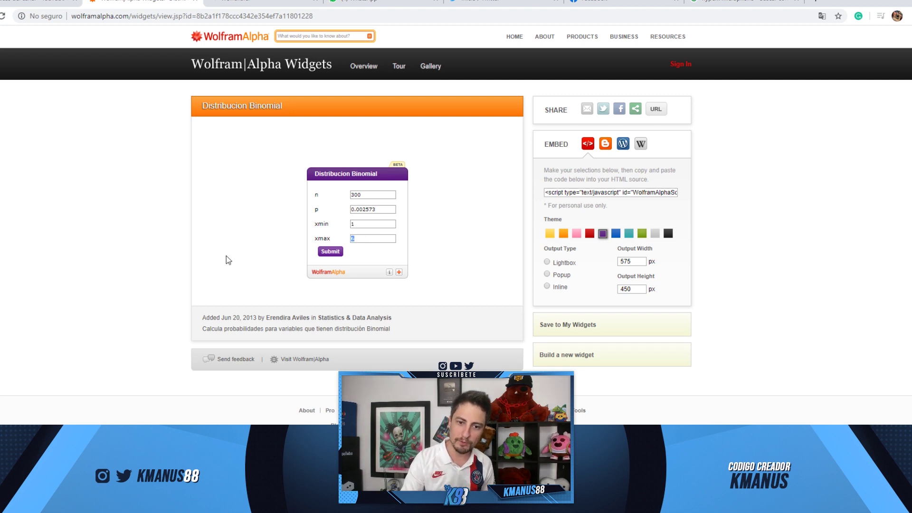
text(1)
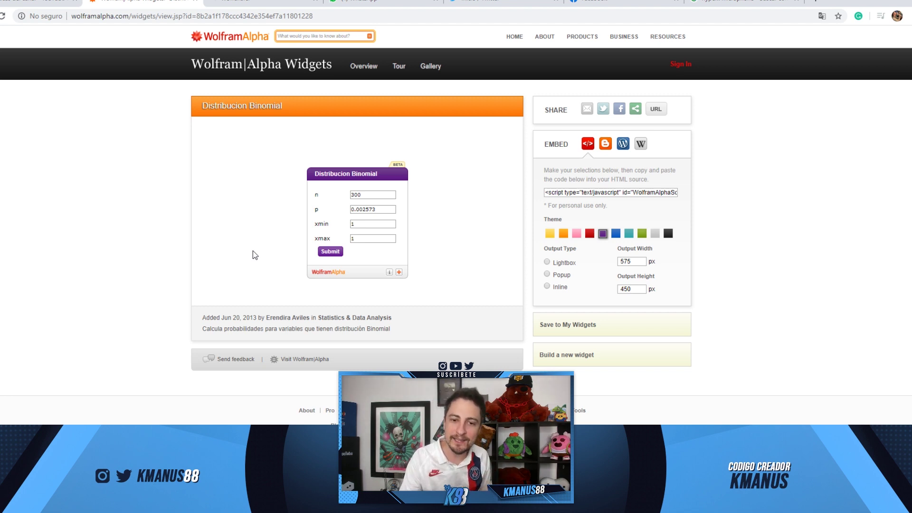
click(331, 253)
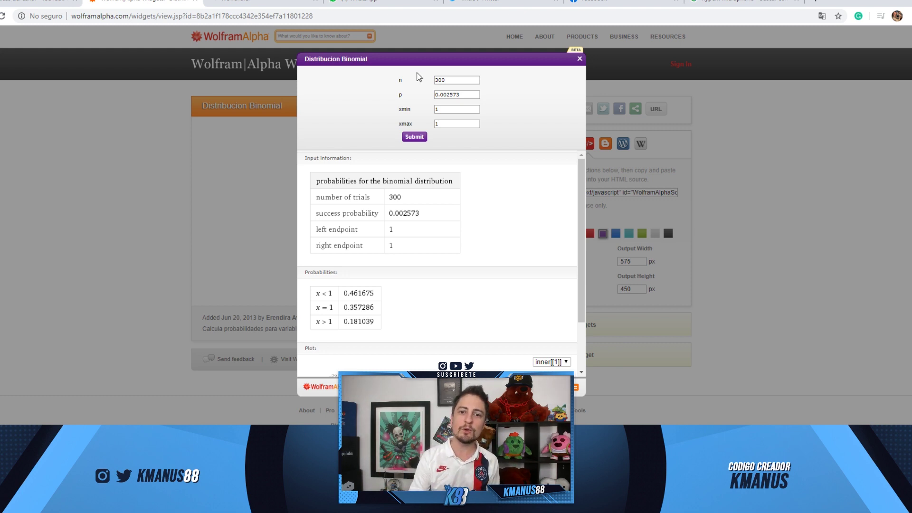
- Recompute the binomial probabilities with n set to 550 and p set to 0.001138
drag(461, 80, 347, 84)
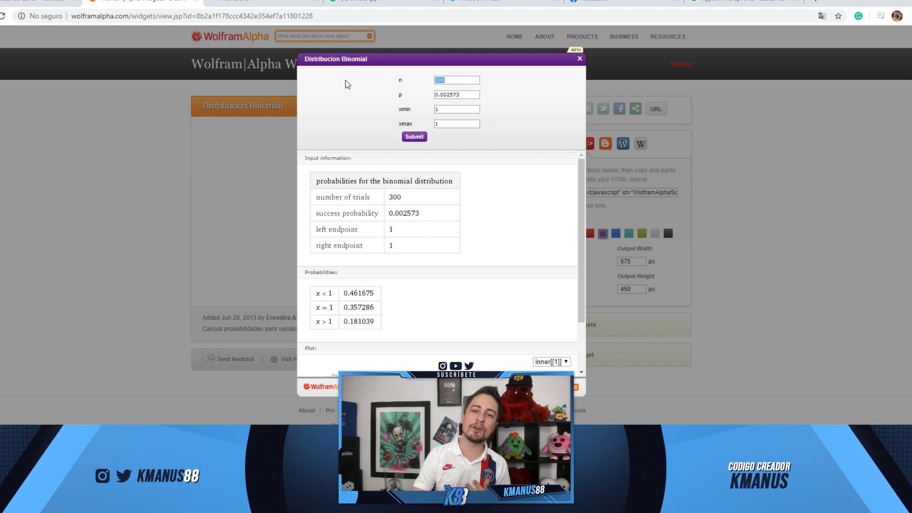
text(550)
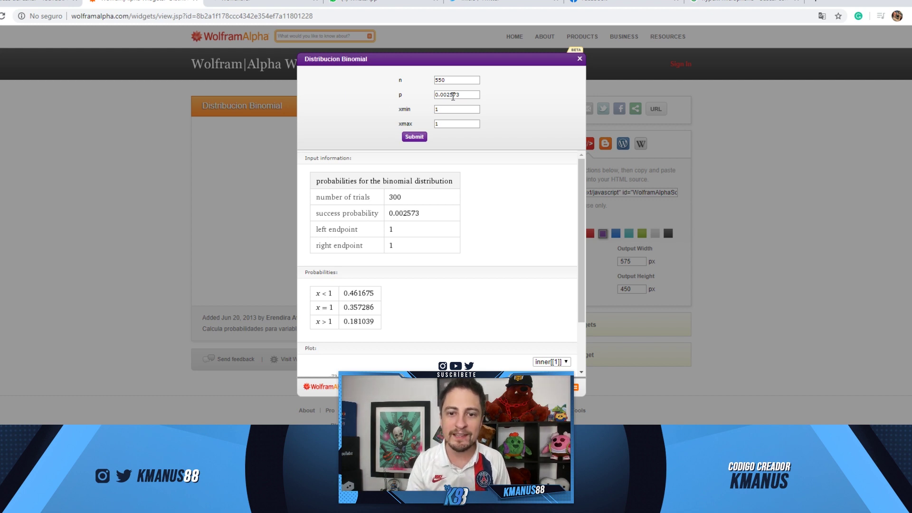
drag(468, 95, 374, 90)
text(0.)
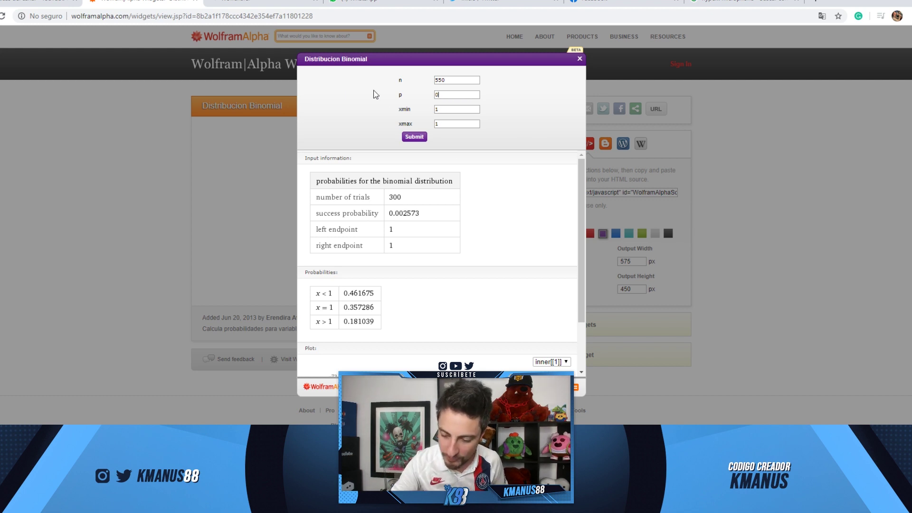
text(1138)
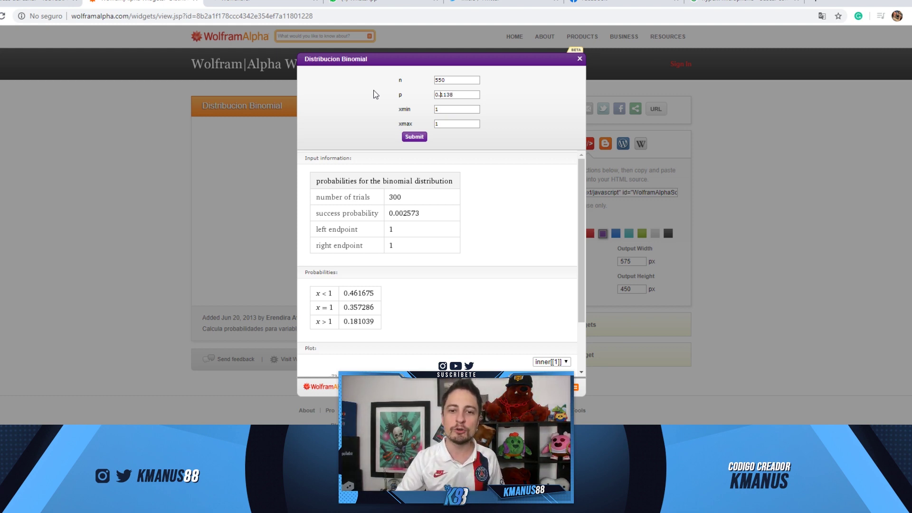
text(00)
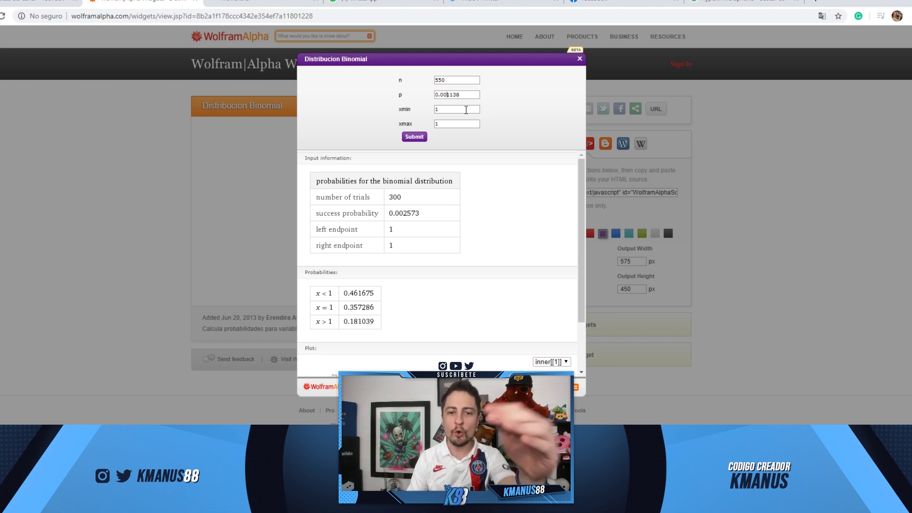
click(417, 137)
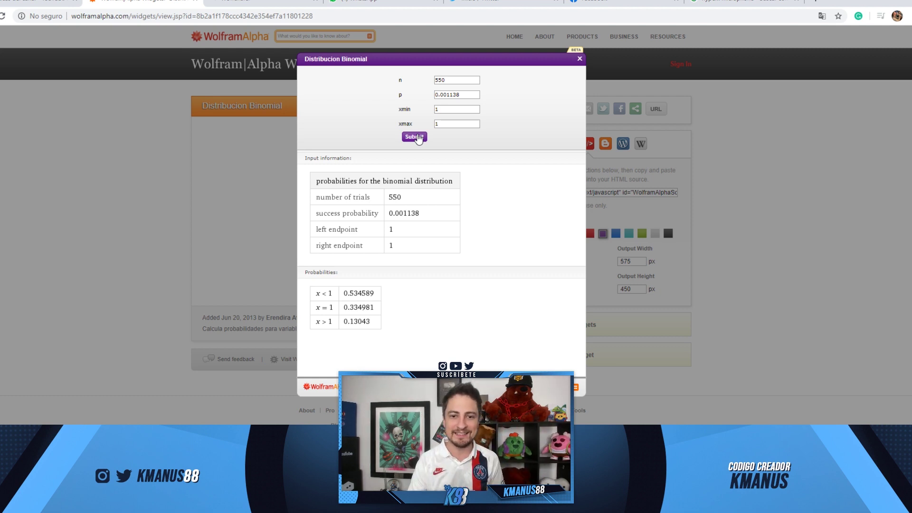
- Change both xmin and xmax to 2 and recompute the binomial probabilities
double_click(463, 109)
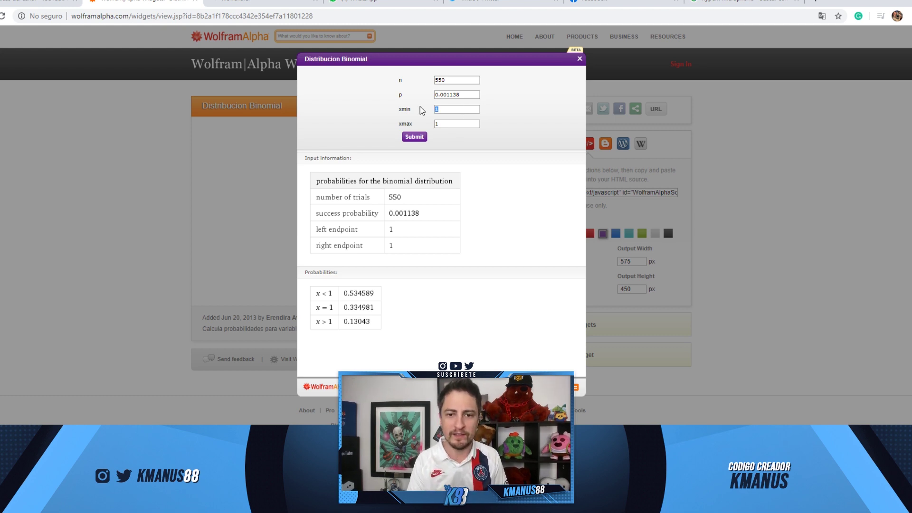
text(2)
double_click(441, 122)
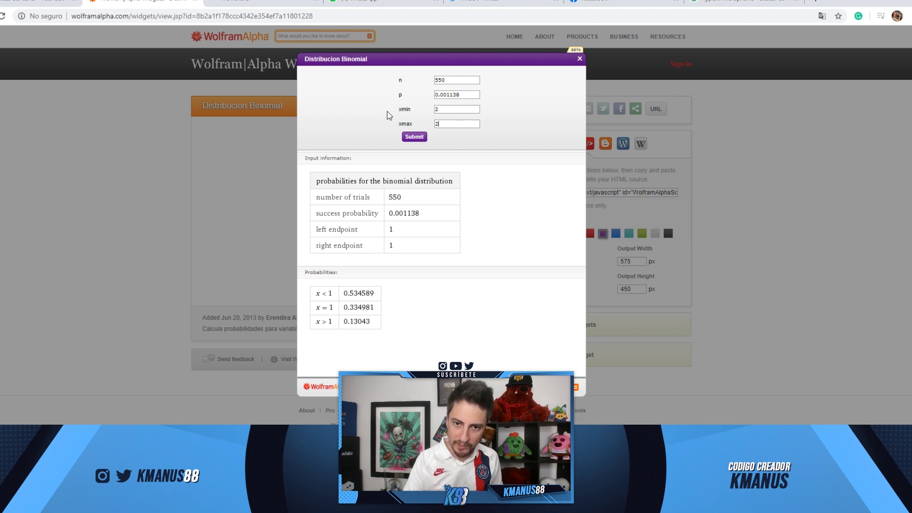
click(414, 137)
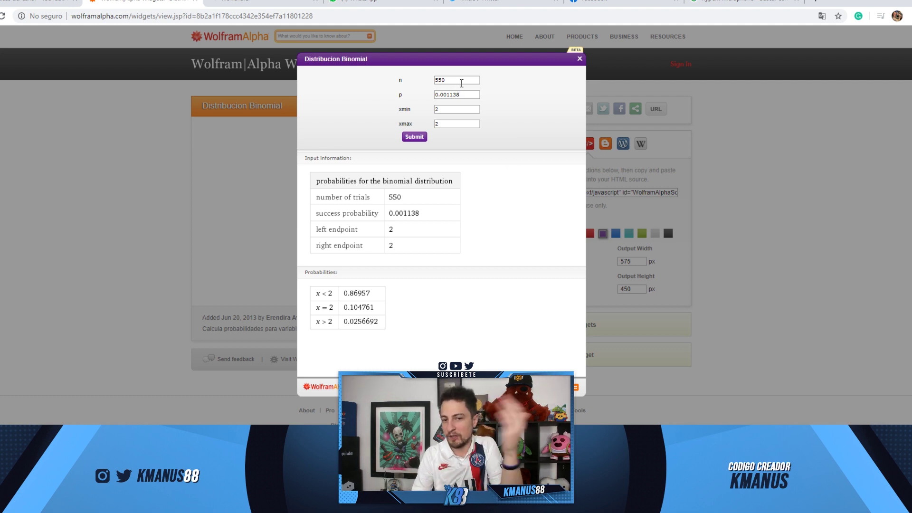
- Replace the success probability p with 0.00029 in the binomial distribution form
drag(464, 93, 401, 95)
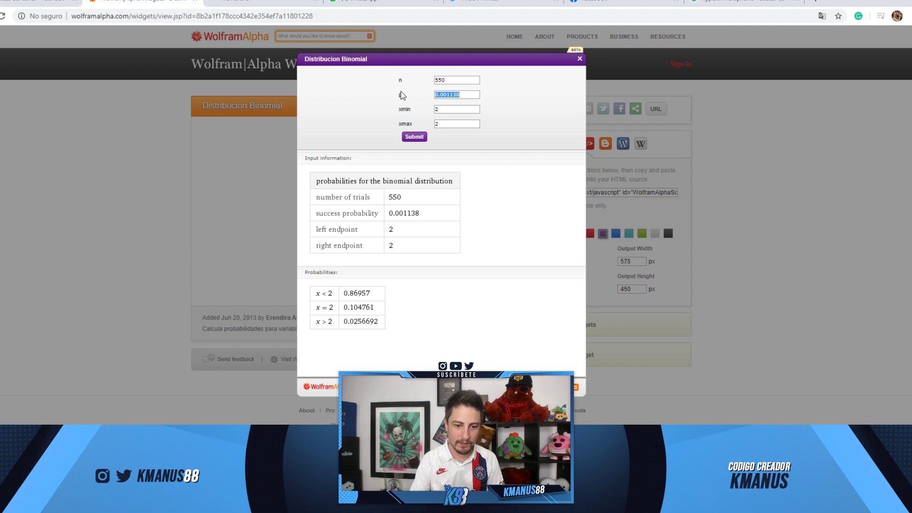
key(alt+Tab)
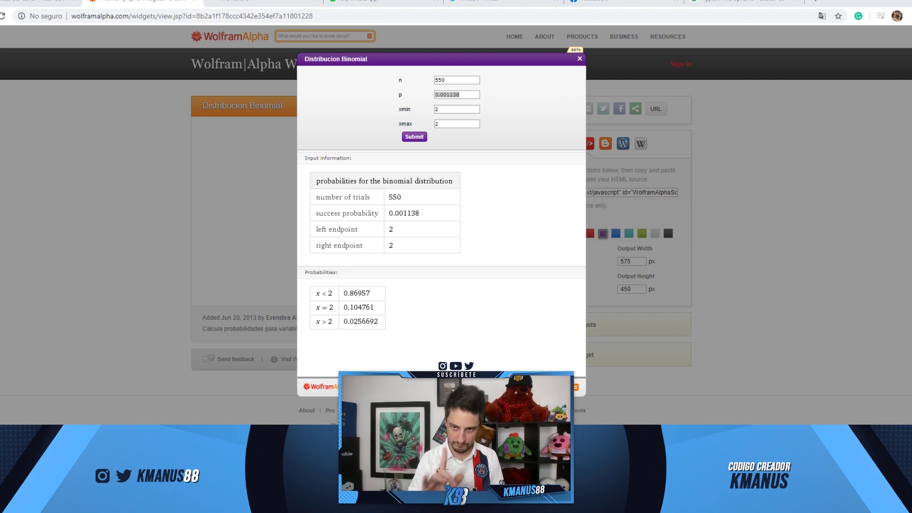
click(80, 240)
drag(472, 94, 440, 94)
key(BackSpace)
text(029)
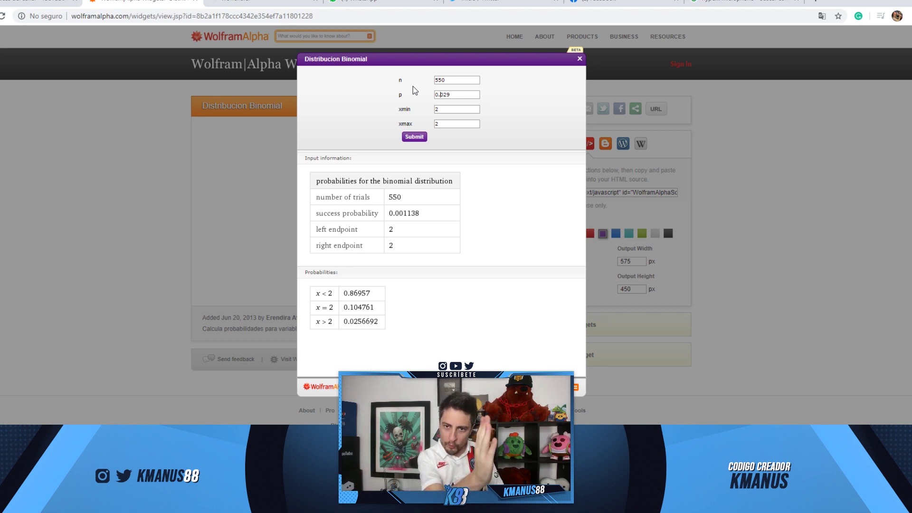
text(00)
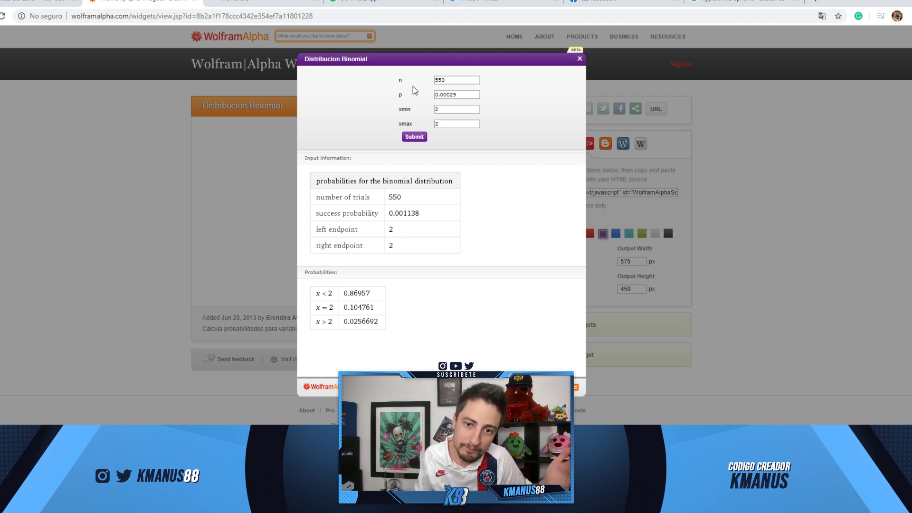
- Set xmin and xmax back to 1 and recompute the probabilities with the new p
double_click(442, 109)
text(1)
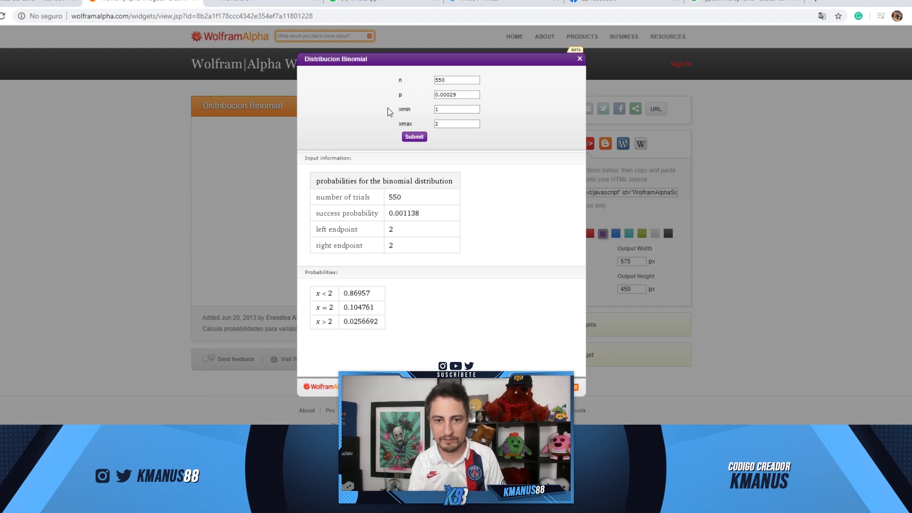
double_click(443, 123)
text(1)
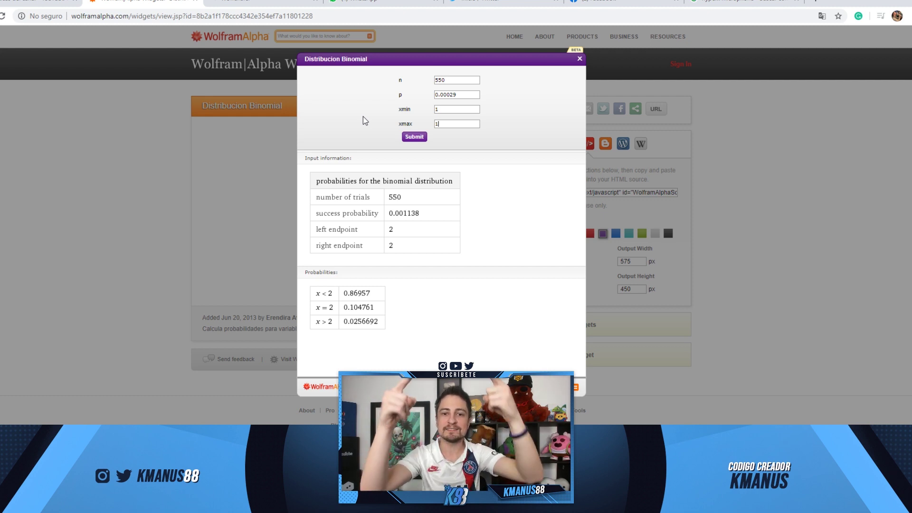
click(415, 136)
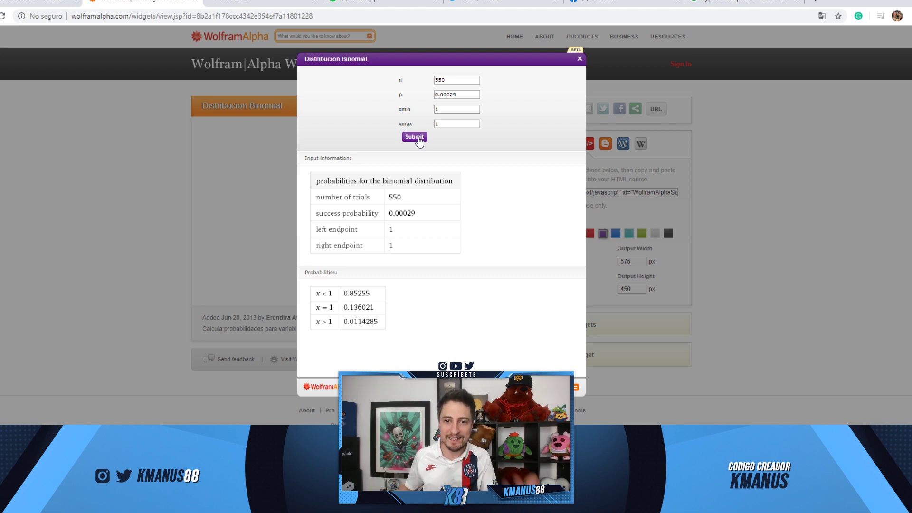
- Set the number of trials n to 1 and recompute the binomial probabilities
drag(469, 80, 355, 56)
text(1)
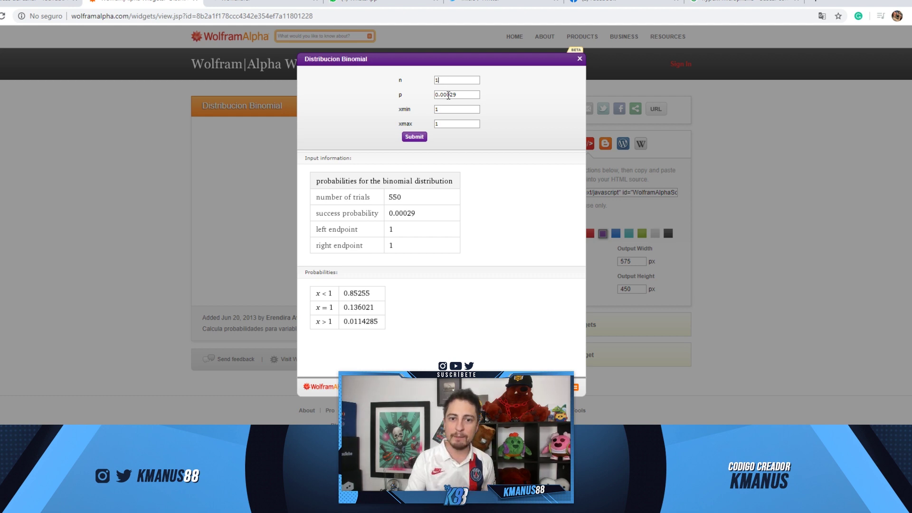
drag(466, 94, 431, 95)
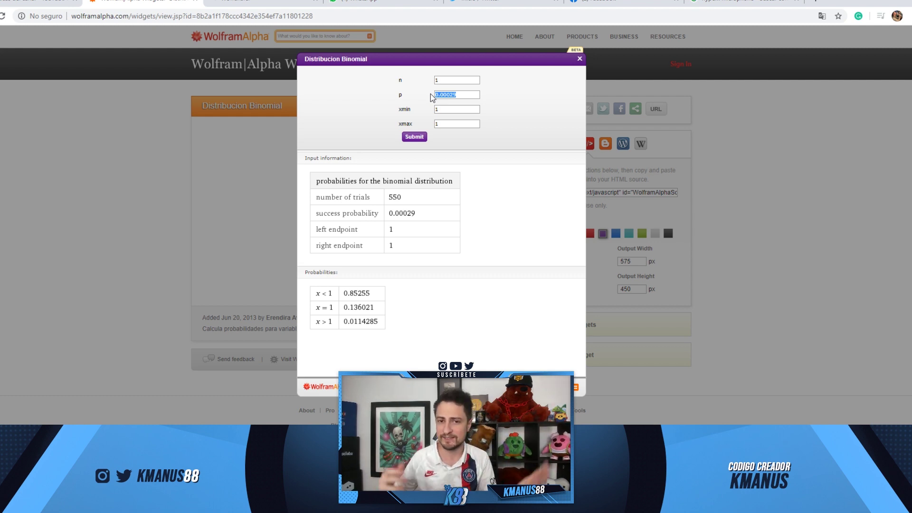
click(415, 142)
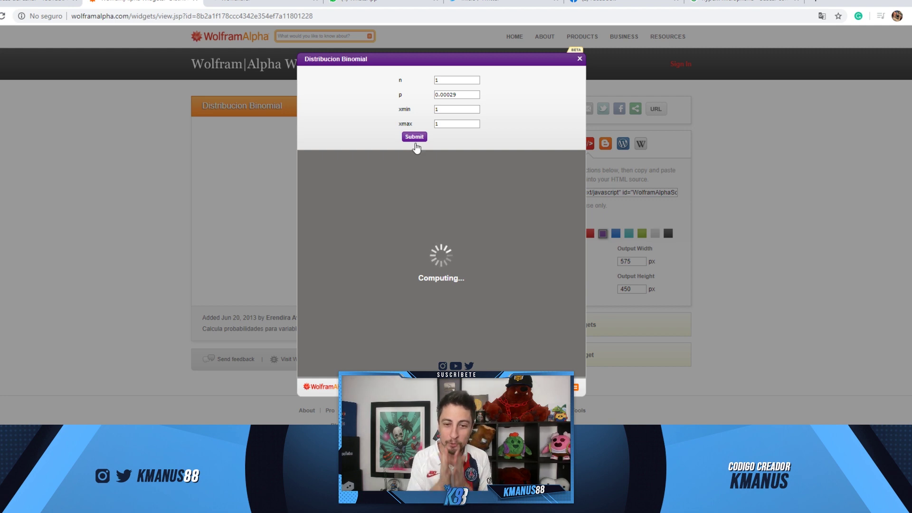